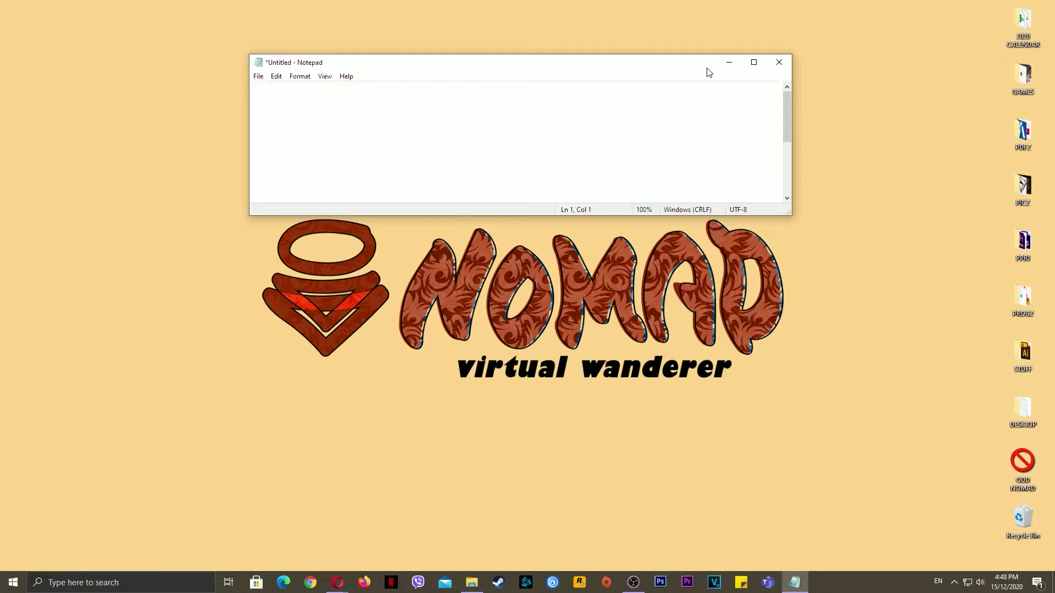
Type a self-introduction, then the line 'I will be showing you where and how I get my text-to-speech generated voice,'.
text(Hey guys, I am Cole of Odd Nomad.)
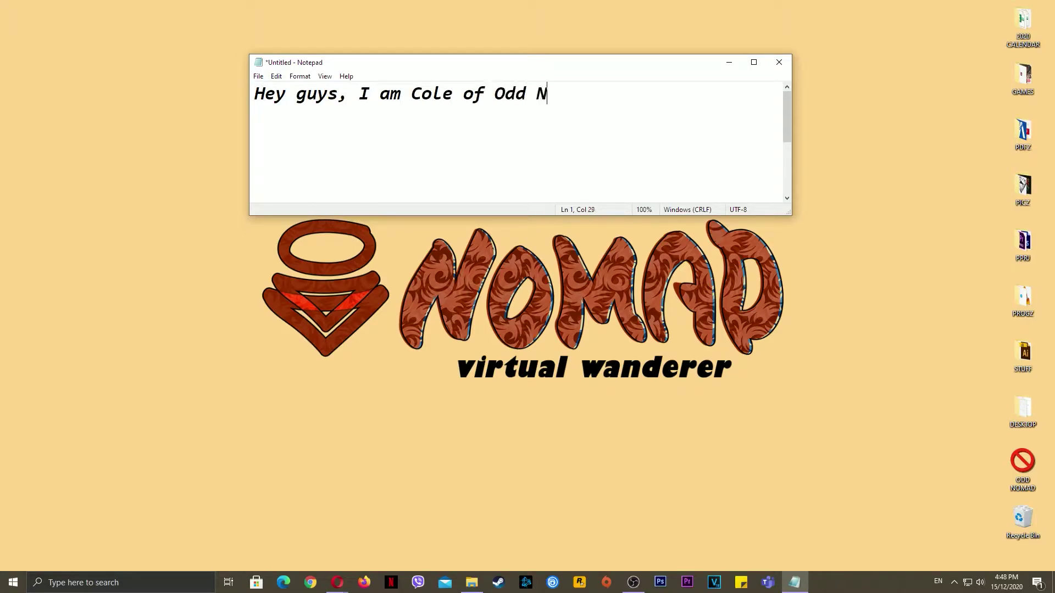
key(Return)
key(Return)
text(I will be showin)
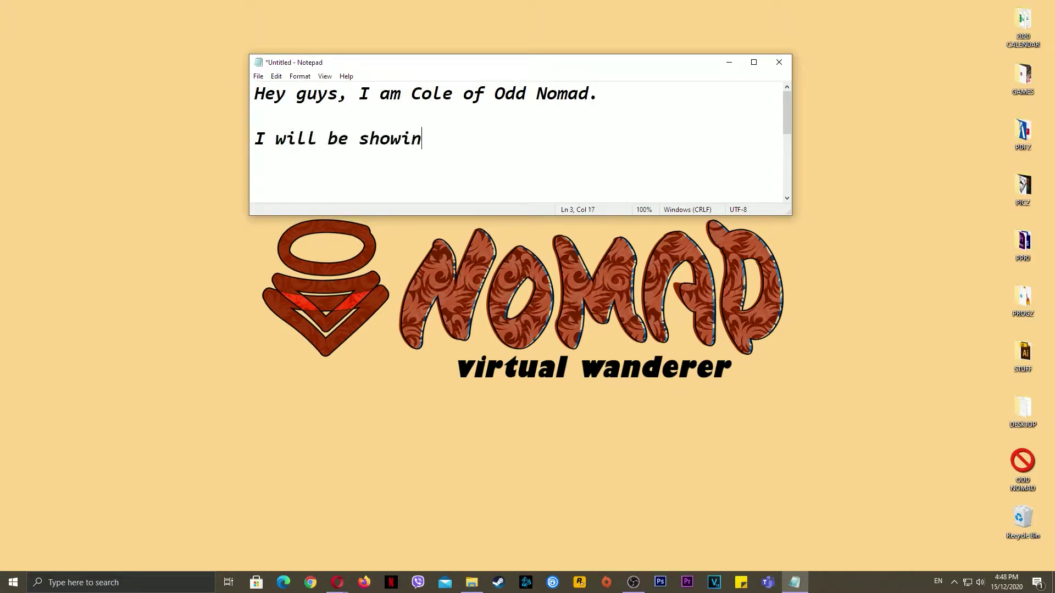
text(g you where and how I get my text-to-speech generated voice)
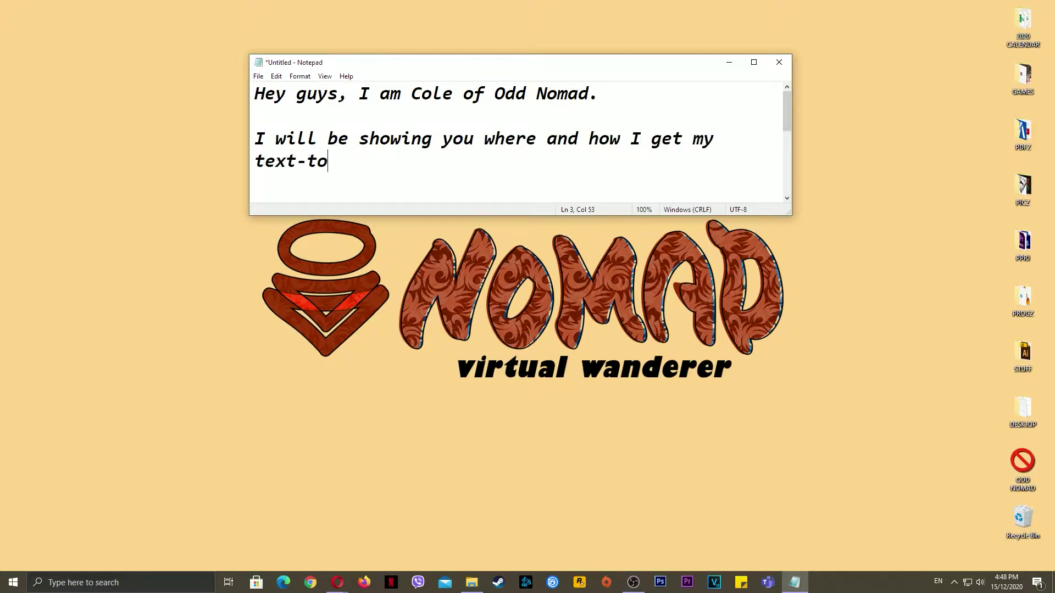
text(,)
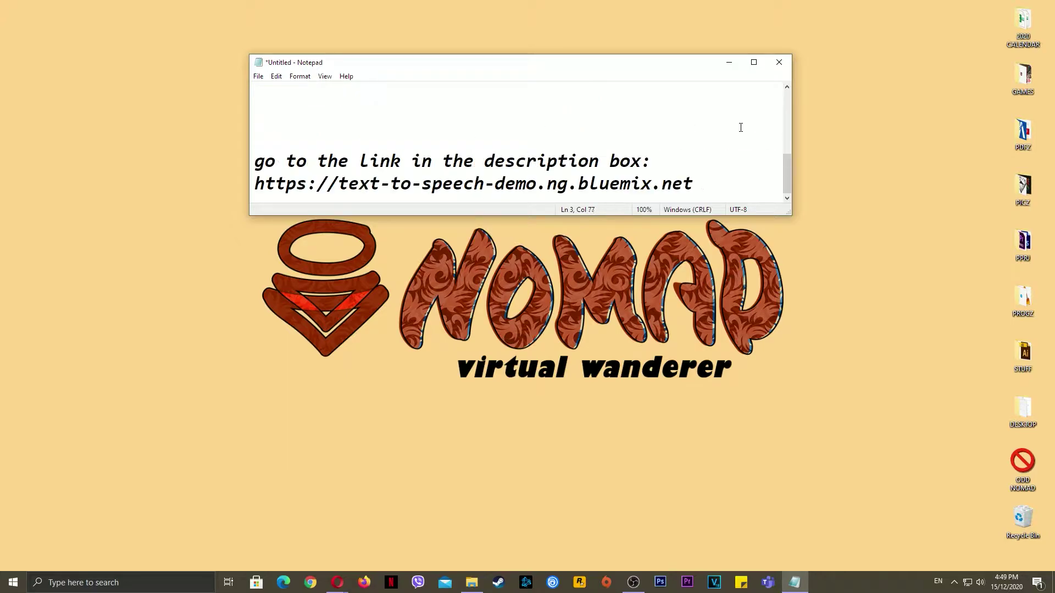
Change 'go' to 'GO' in the instruction line and check the demo URL line.
drag(278, 161, 239, 165)
text(GO)
click(744, 183)
drag(715, 188, 216, 220)
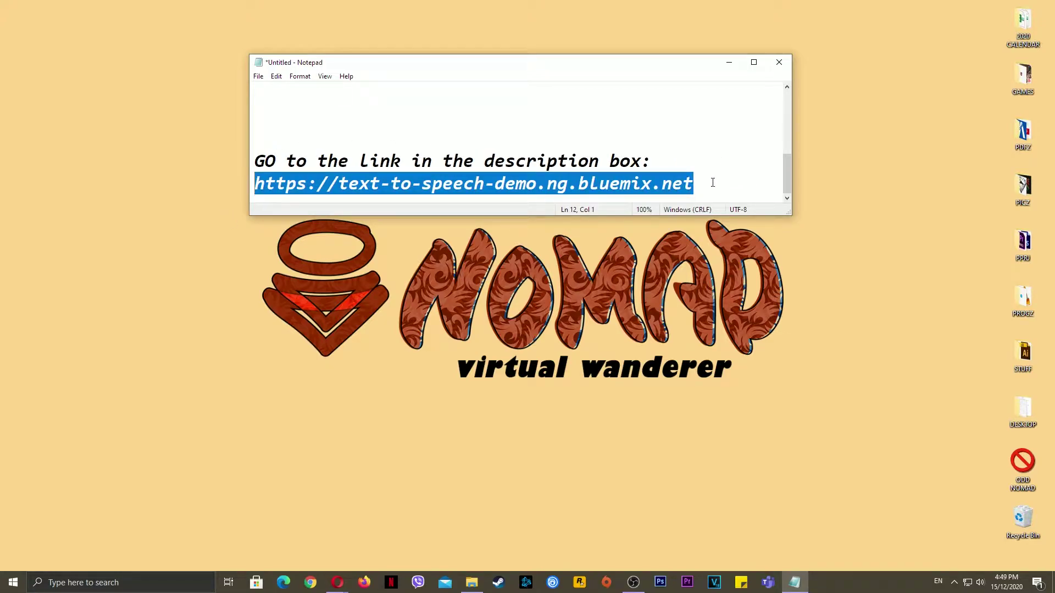
click(443, 165)
drag(453, 165, 568, 165)
click(680, 164)
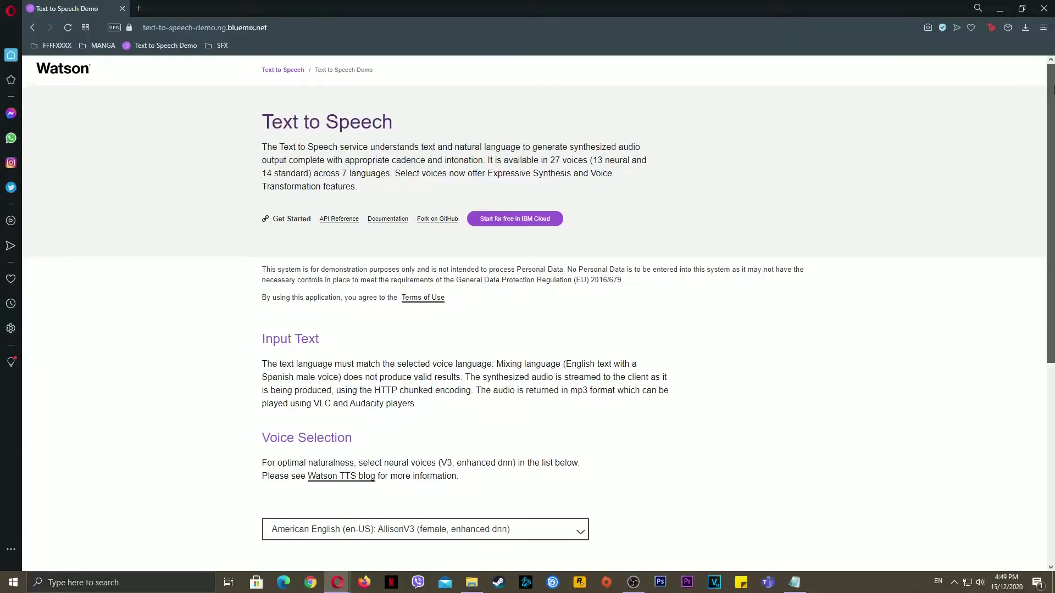
Synthesize the typed paragraph with the AllisonV3 voice into an 11-second clip.
scroll(1052, 107, down, 2)
drag(1053, 107, 1053, 290)
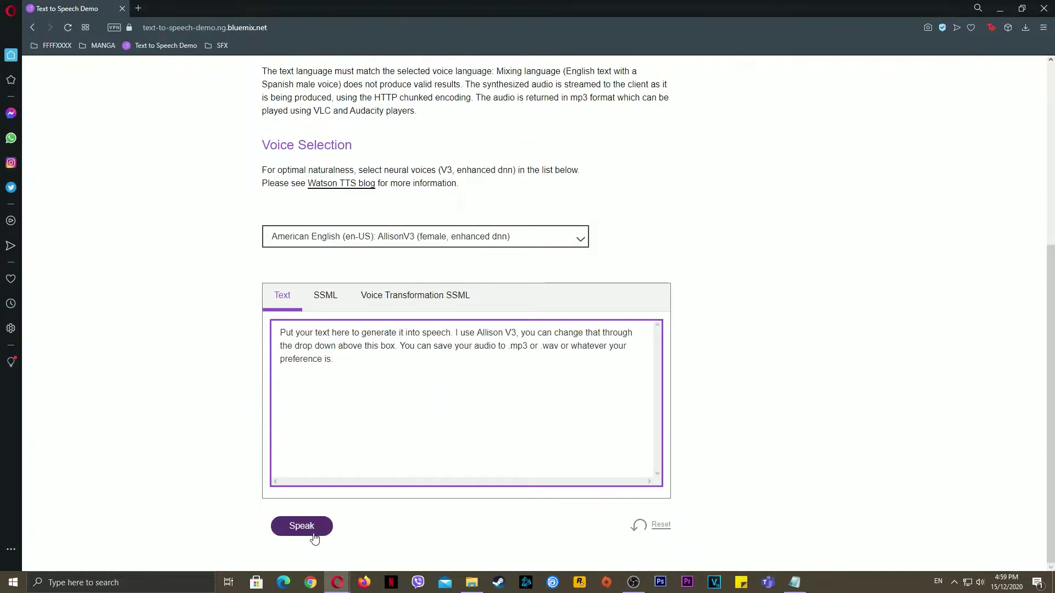
click(313, 535)
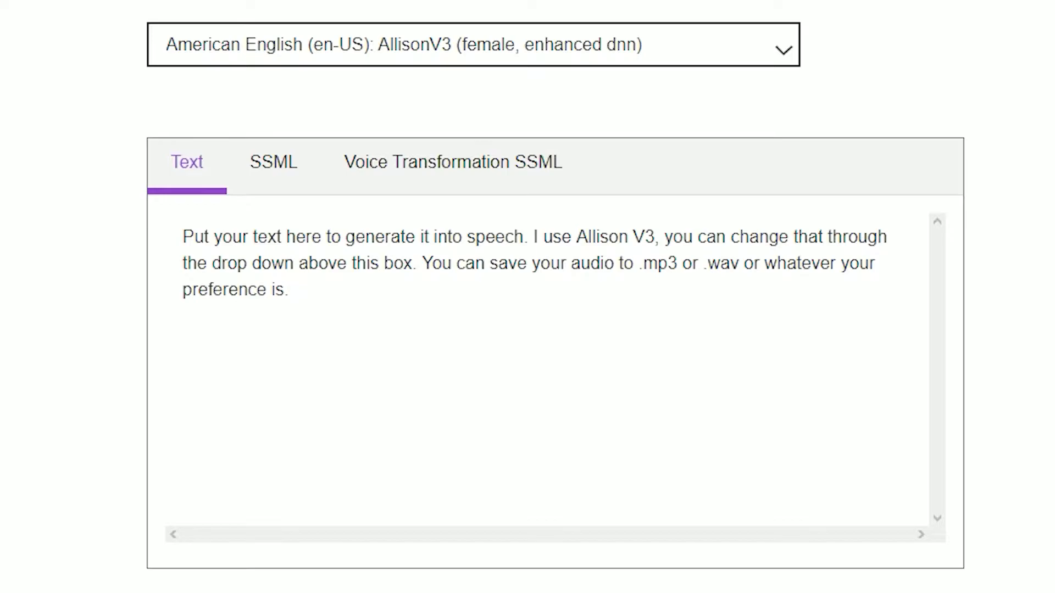
scroll(179, 470, down, 4)
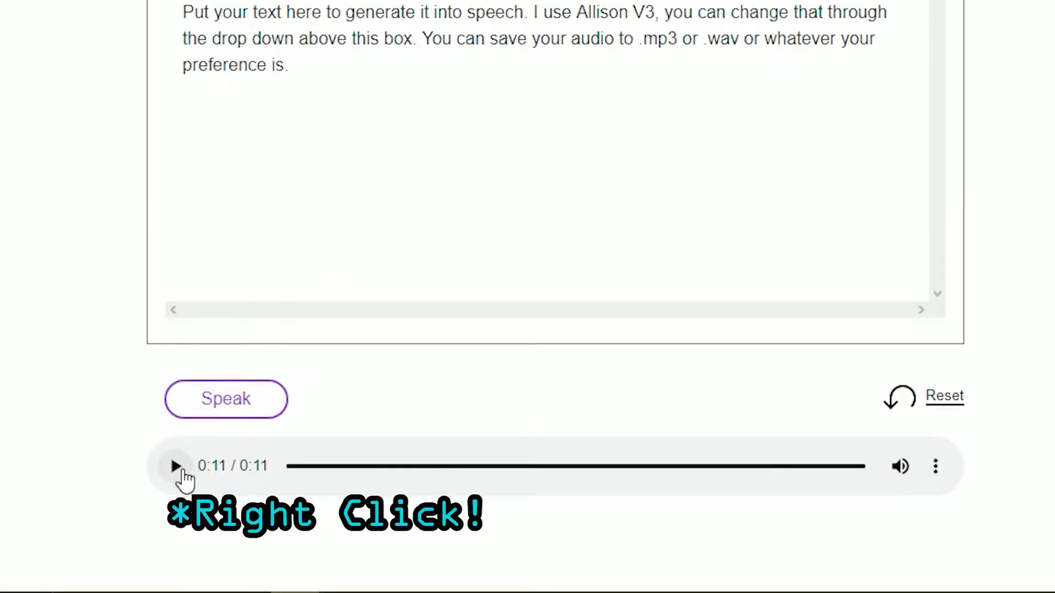
Save the generated audio clip to Downloads with the file name TEXTHERE.MP3.
right_click(181, 471)
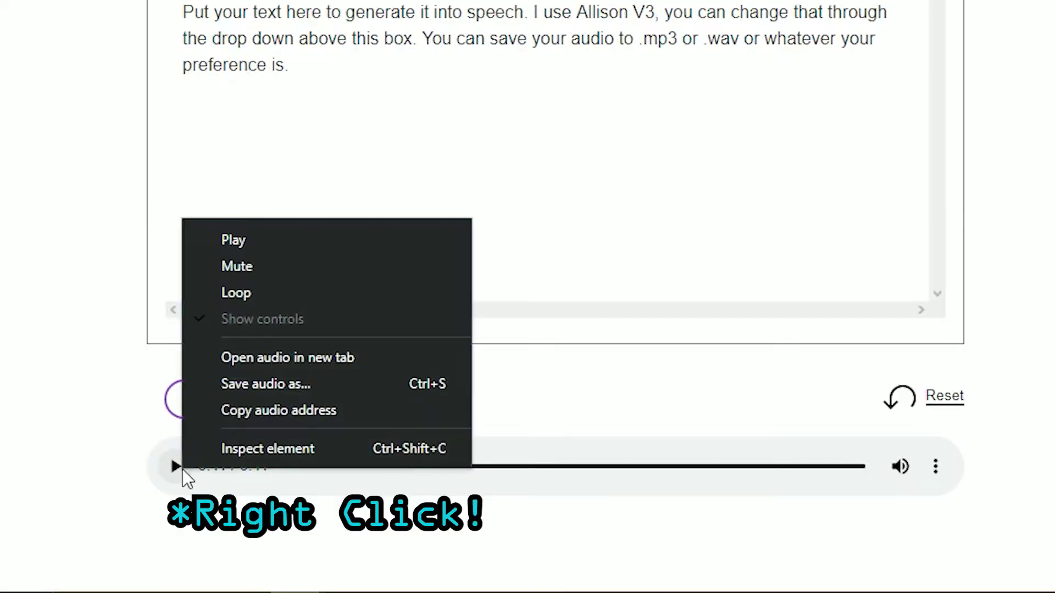
click(307, 384)
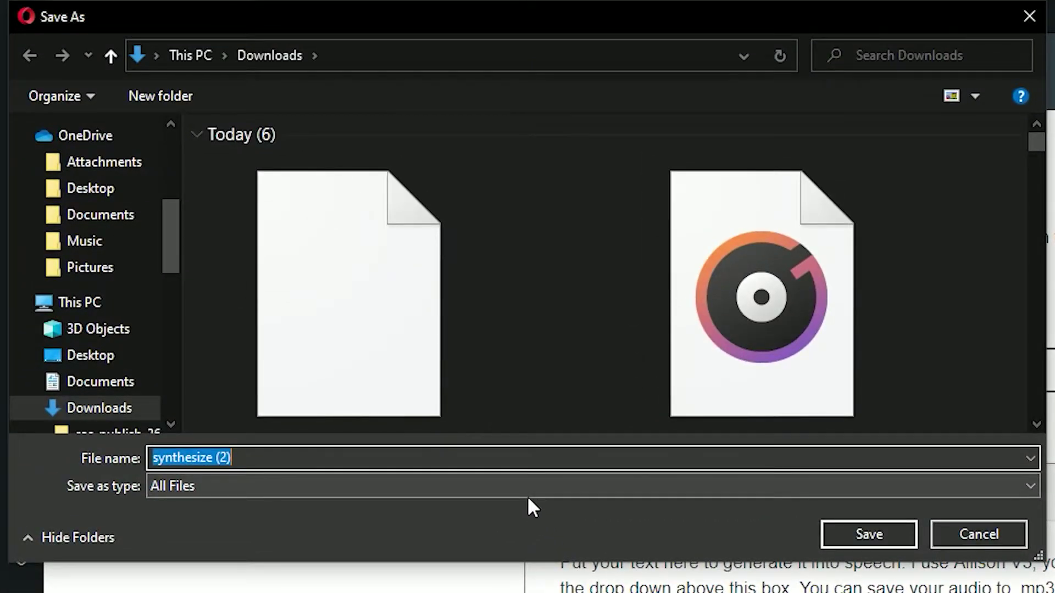
text(te)
key(BackSpace)
key(BackSpace)
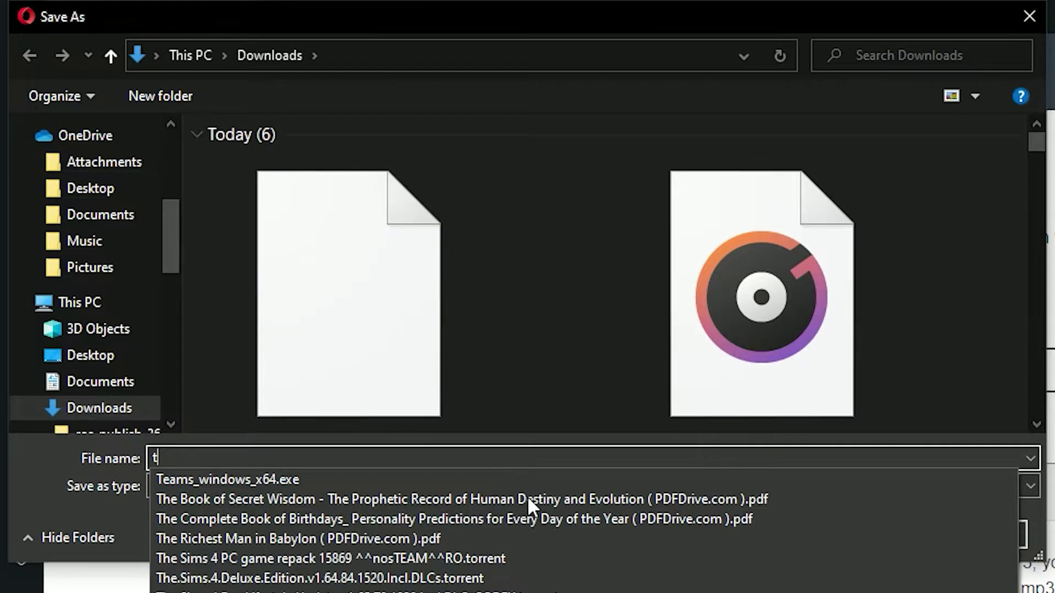
text(TEXT)
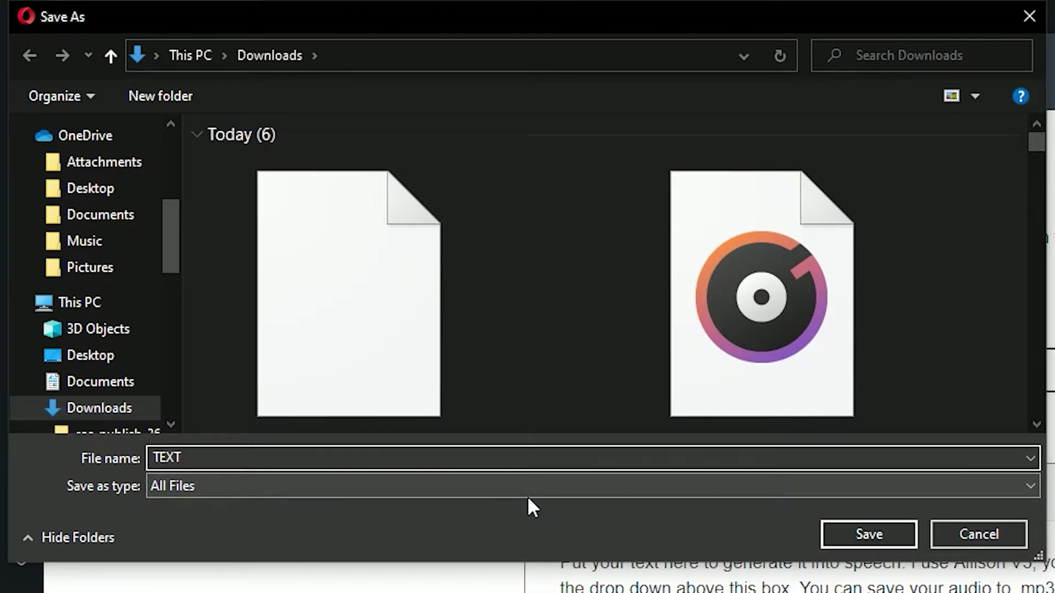
text(HERE.)
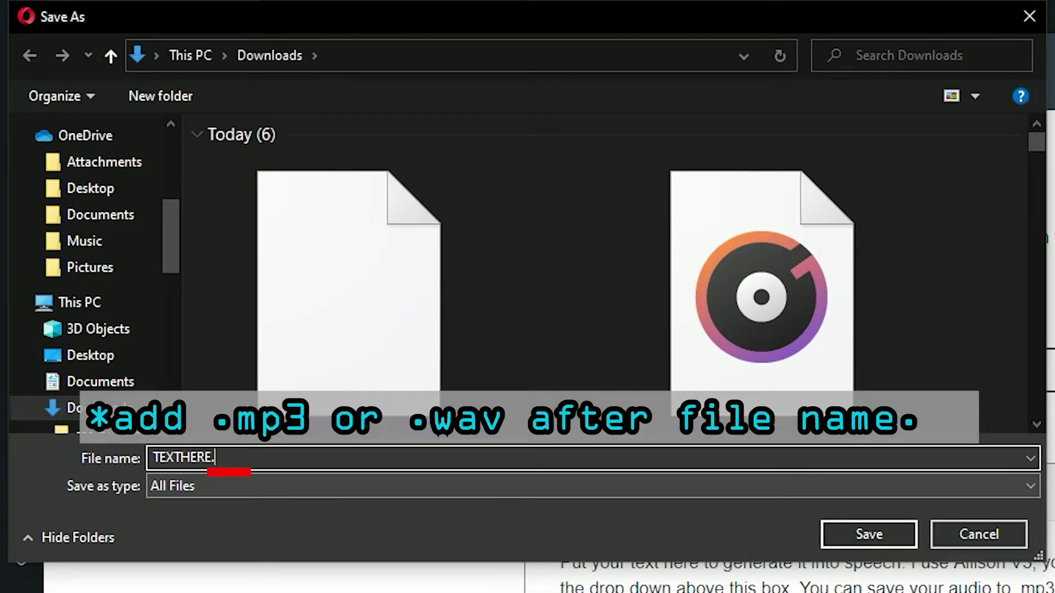
text(MP3)
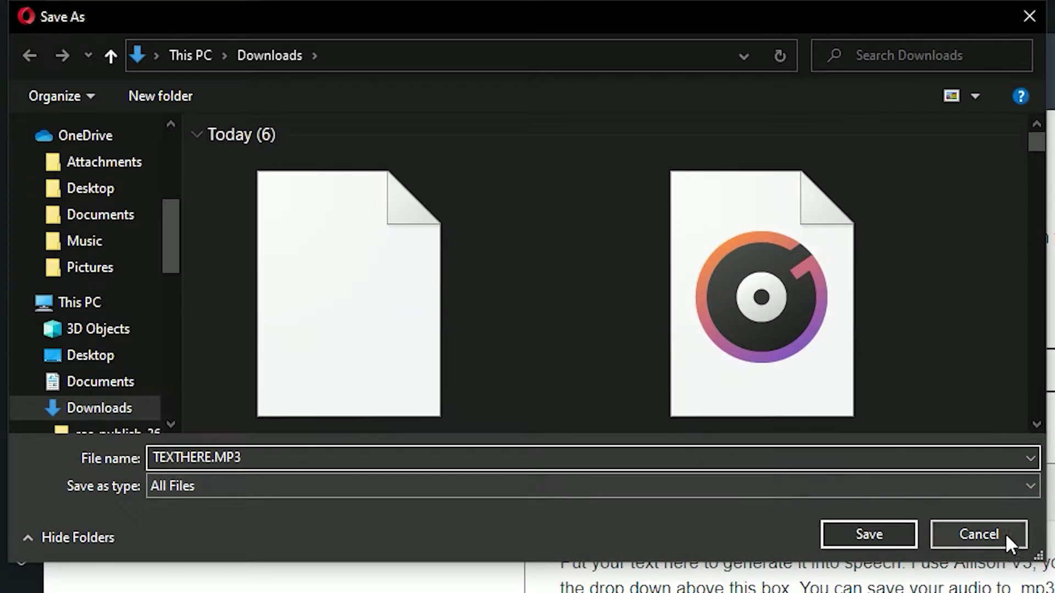
Confirm the save, play TEXTHERE in Groove Music, close it, and synthesize the new note.
click(899, 534)
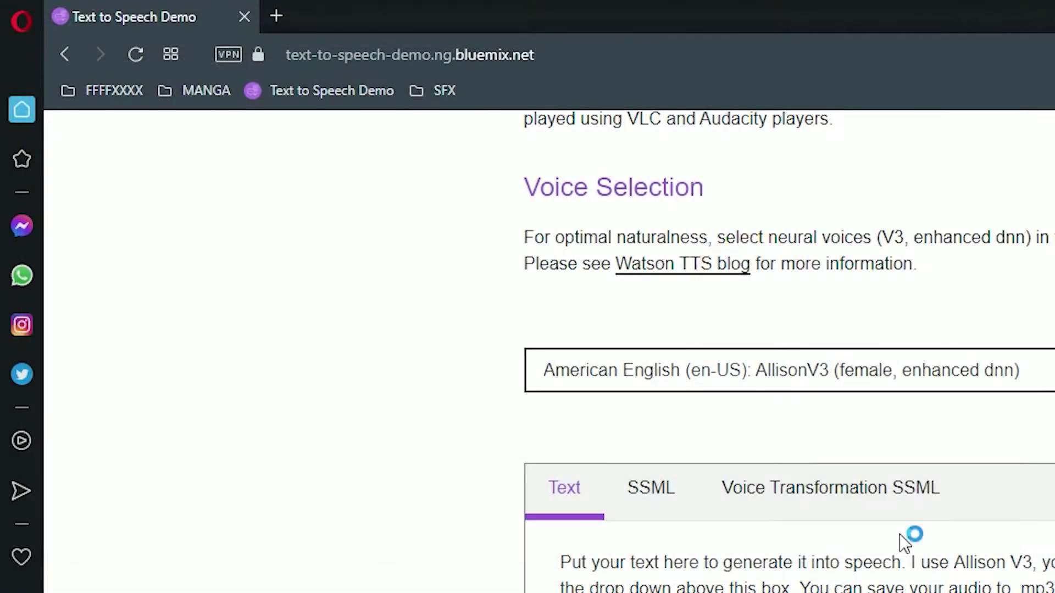
click(921, 80)
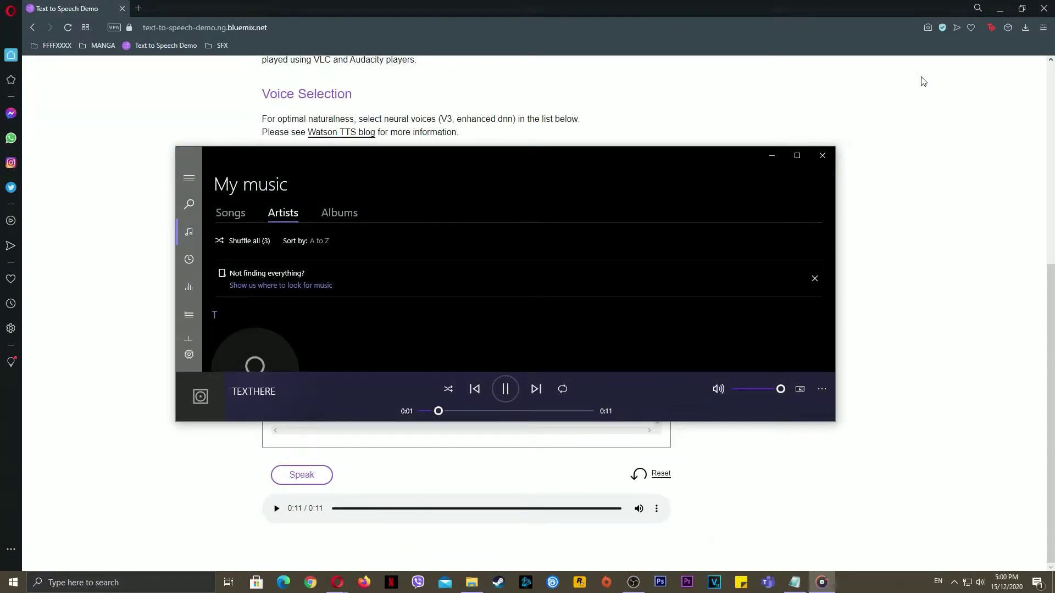
click(823, 155)
click(303, 478)
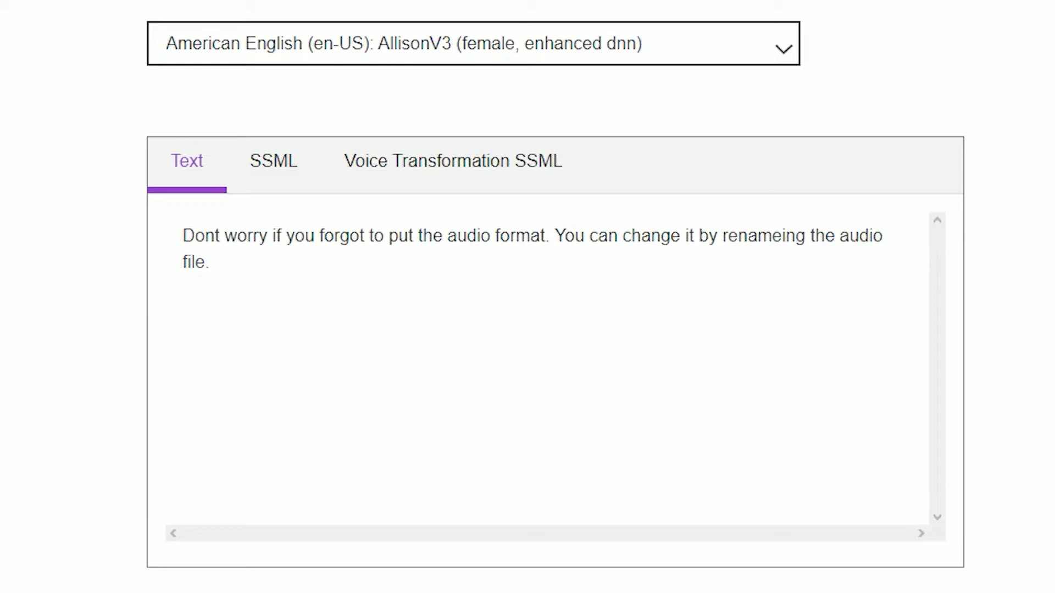
Save the new audio clip to Downloads under the name RENAME.
right_click(466, 502)
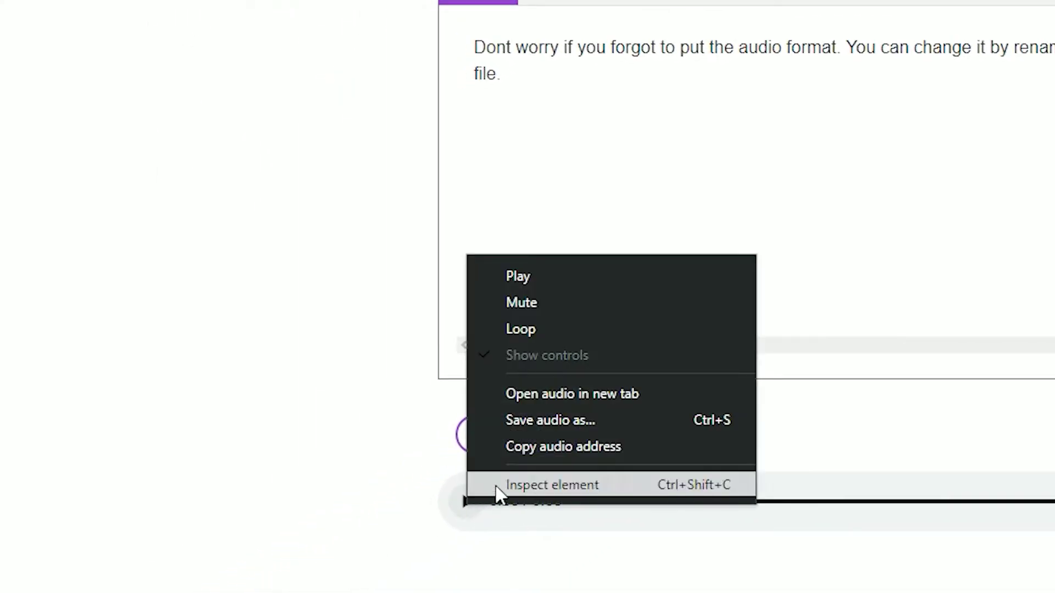
click(572, 420)
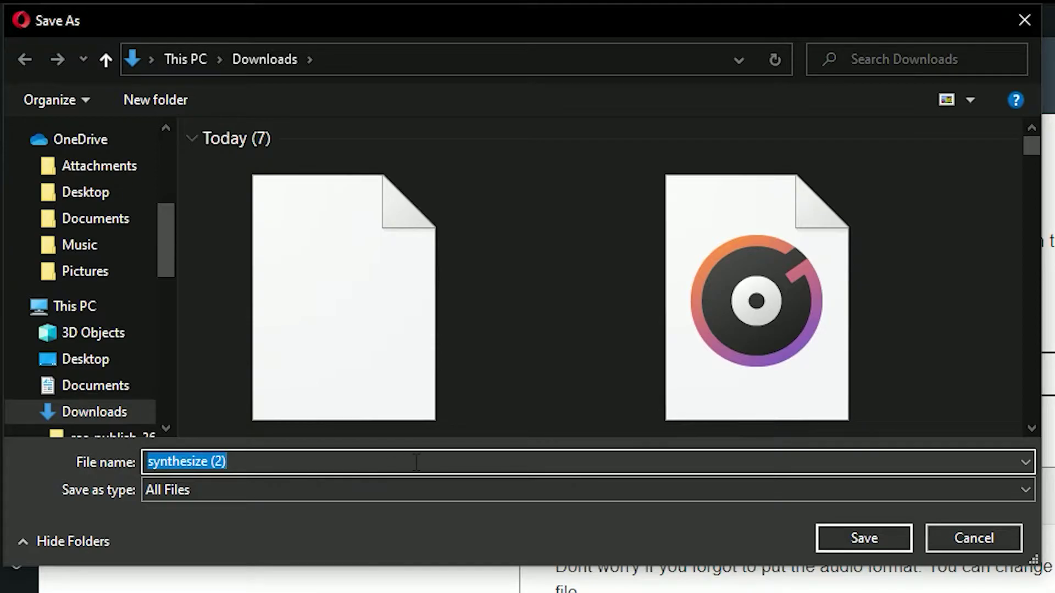
text(re)
key(BackSpace)
key(BackSpace)
text(RENAME)
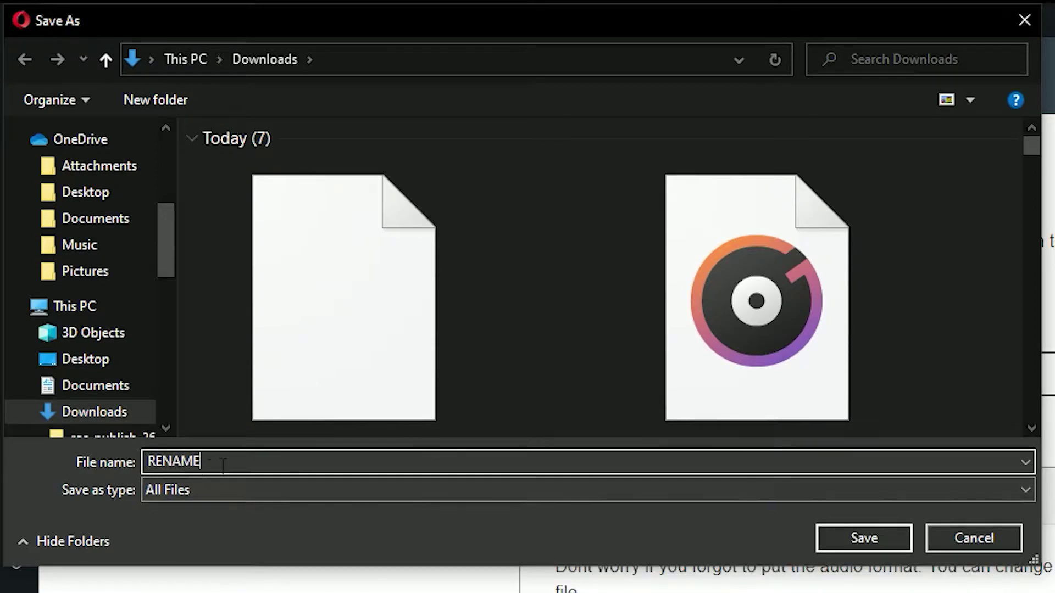
click(842, 540)
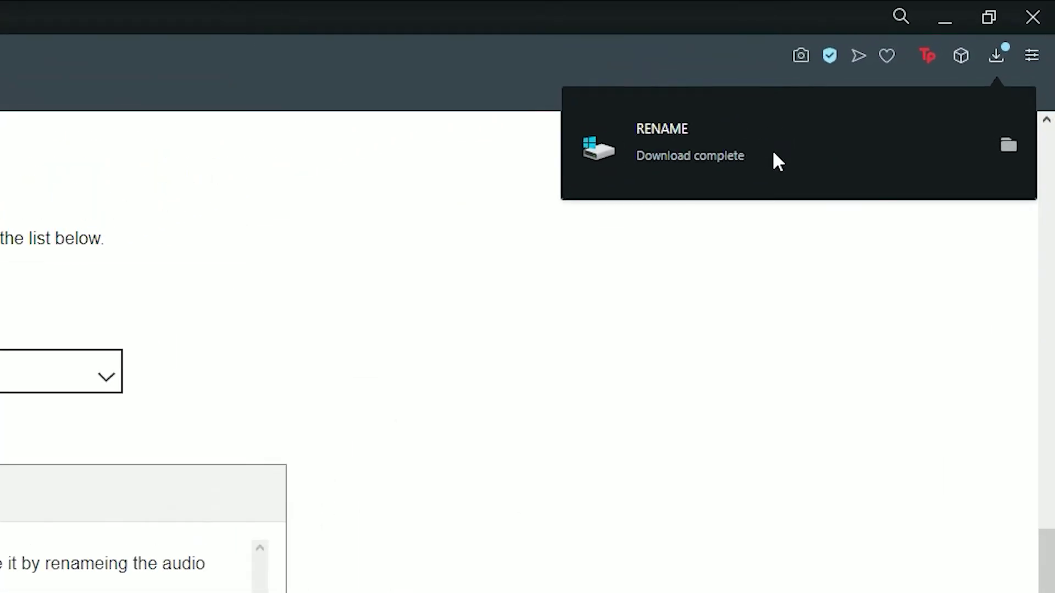
In the downloads folder, rename the file to RENAME.MP3.
click(1010, 145)
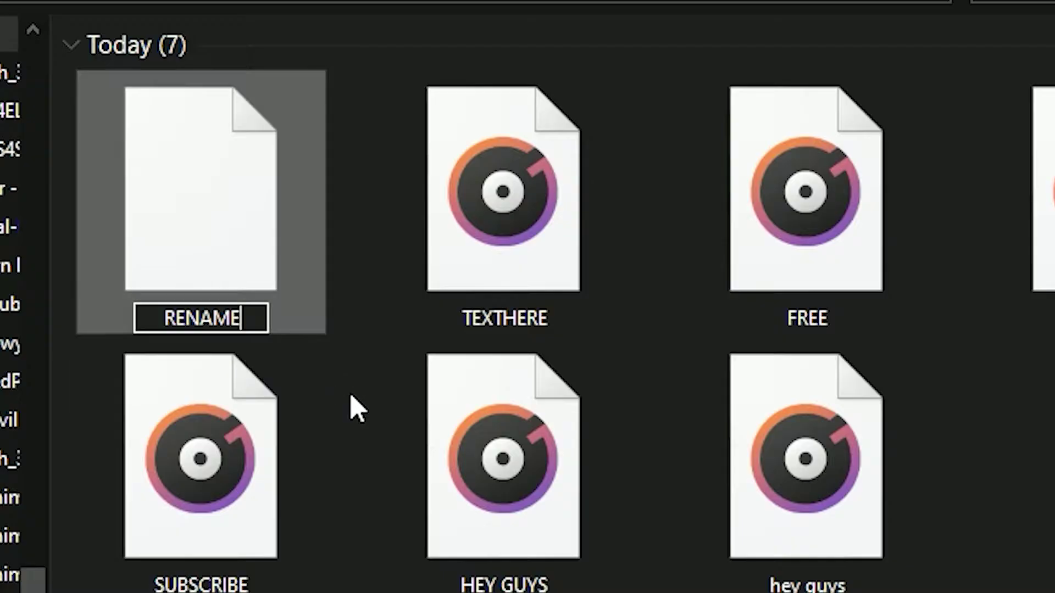
text(.)
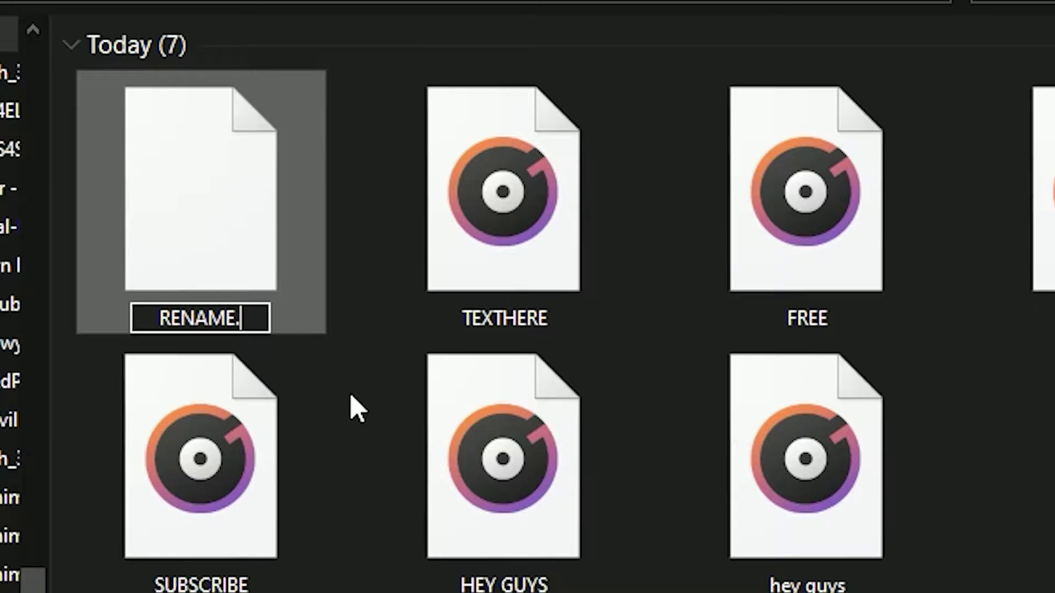
text(MP3)
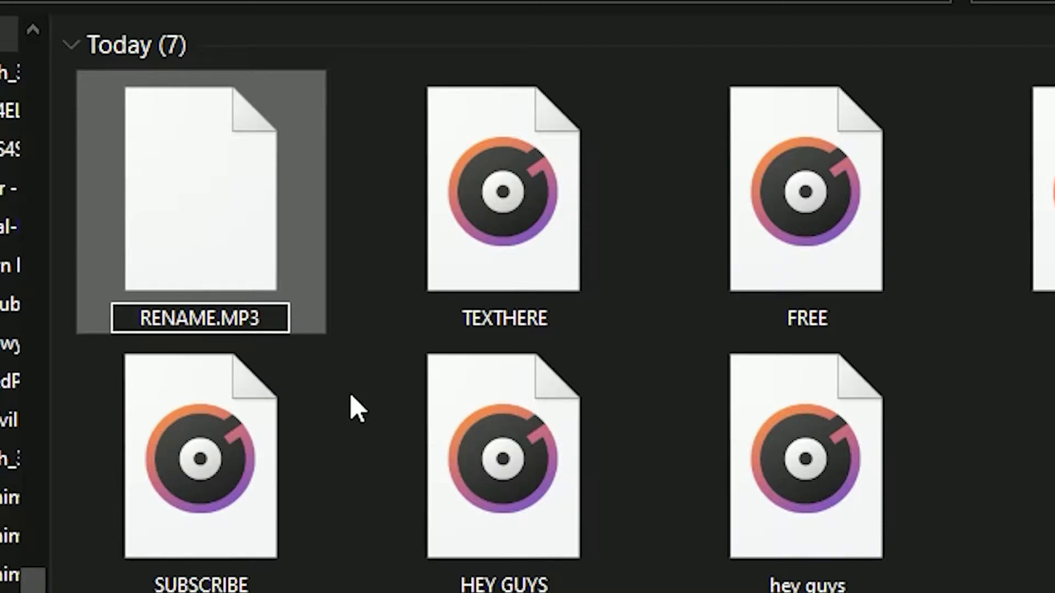
key(Return)
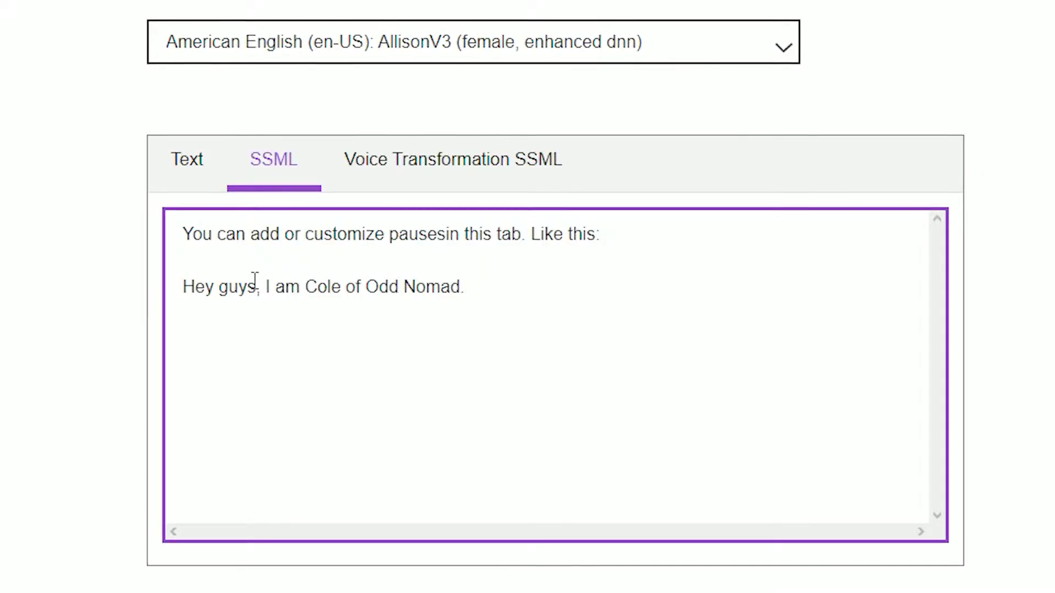
Insert a <break time="500ms"/> tag after the presenter's name in the SSML text.
click(346, 297)
text(<)
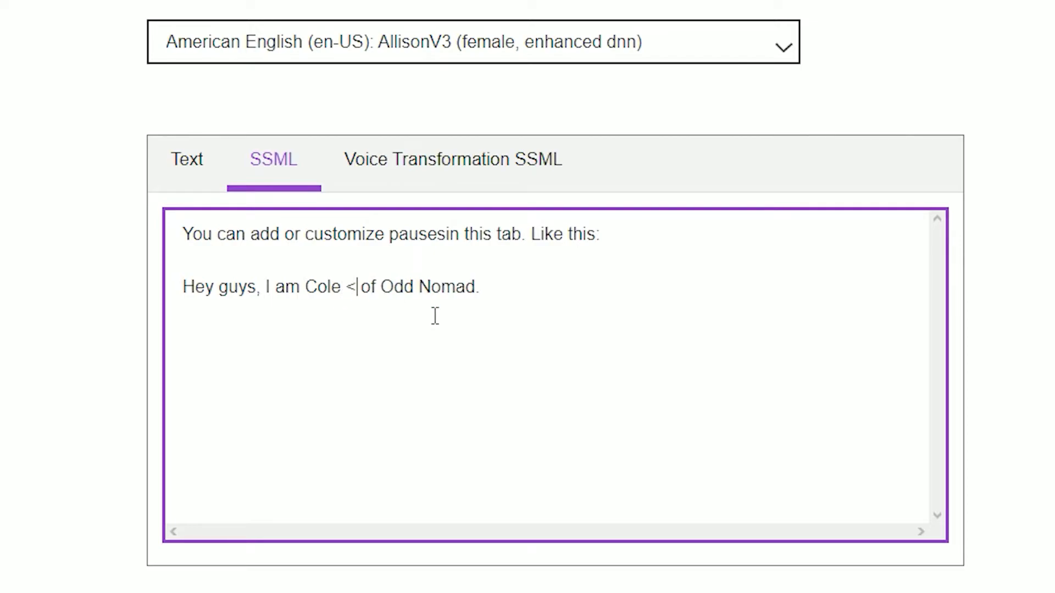
text(break tim)
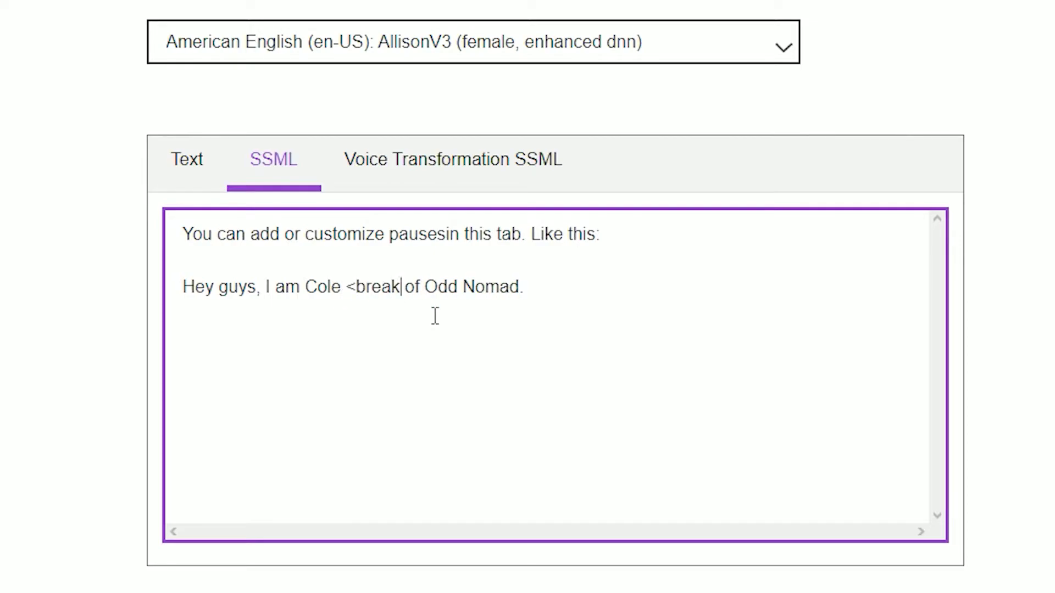
text(e=")
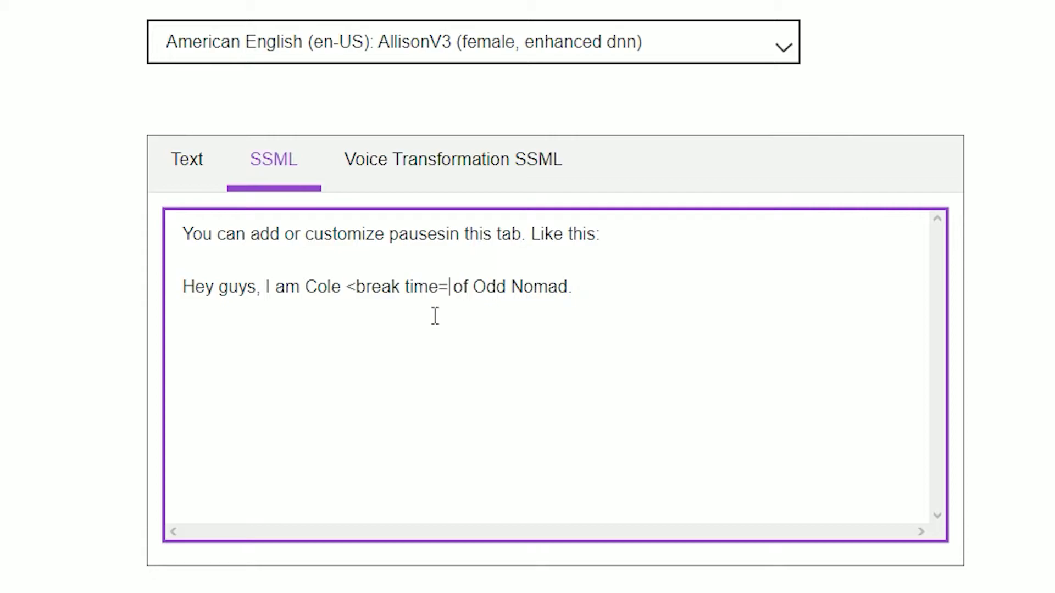
text(500)
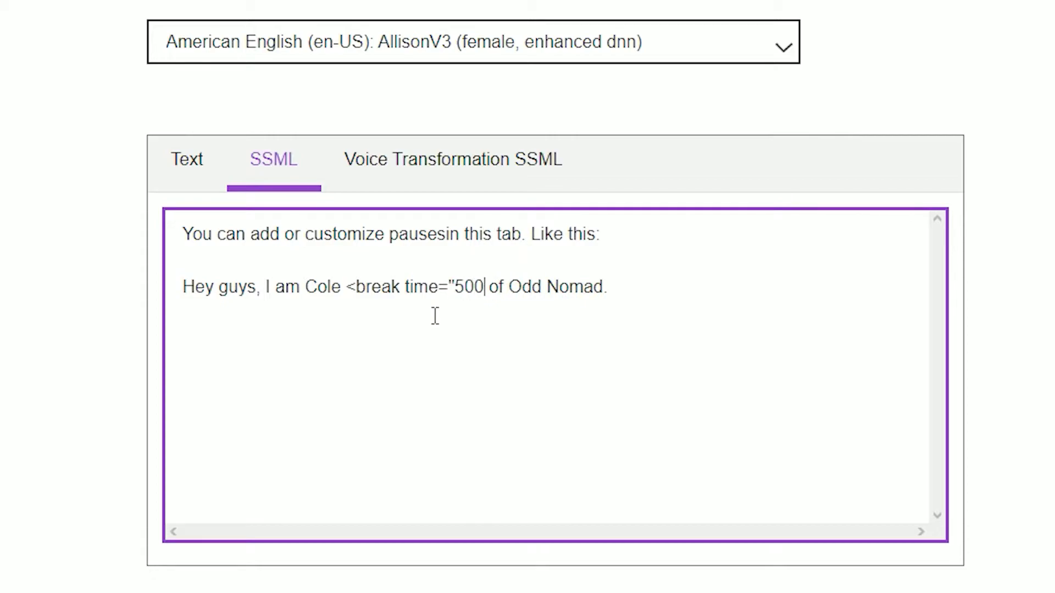
text(ms"/)
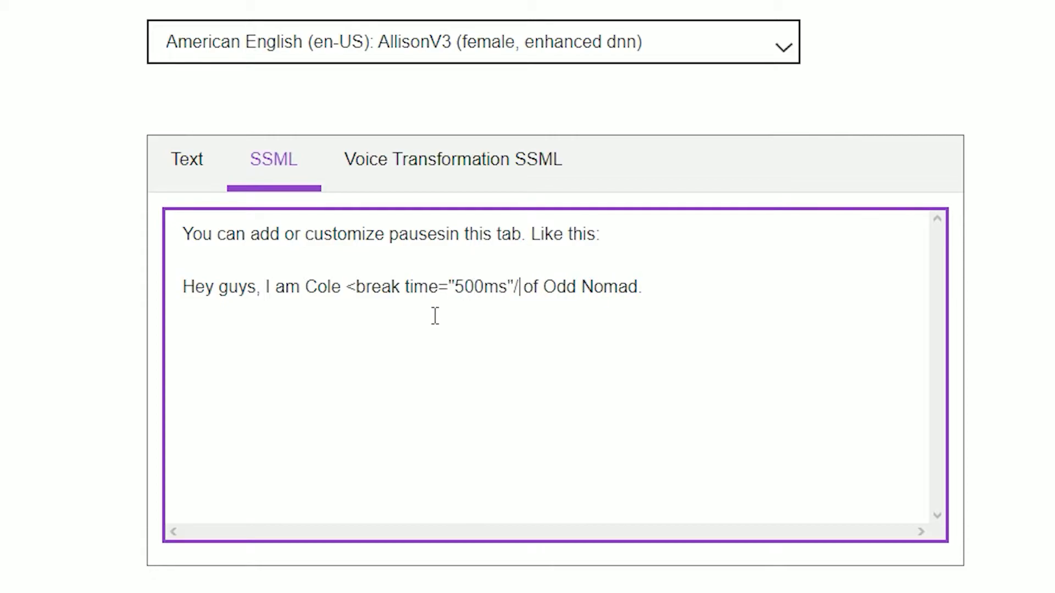
text(>)
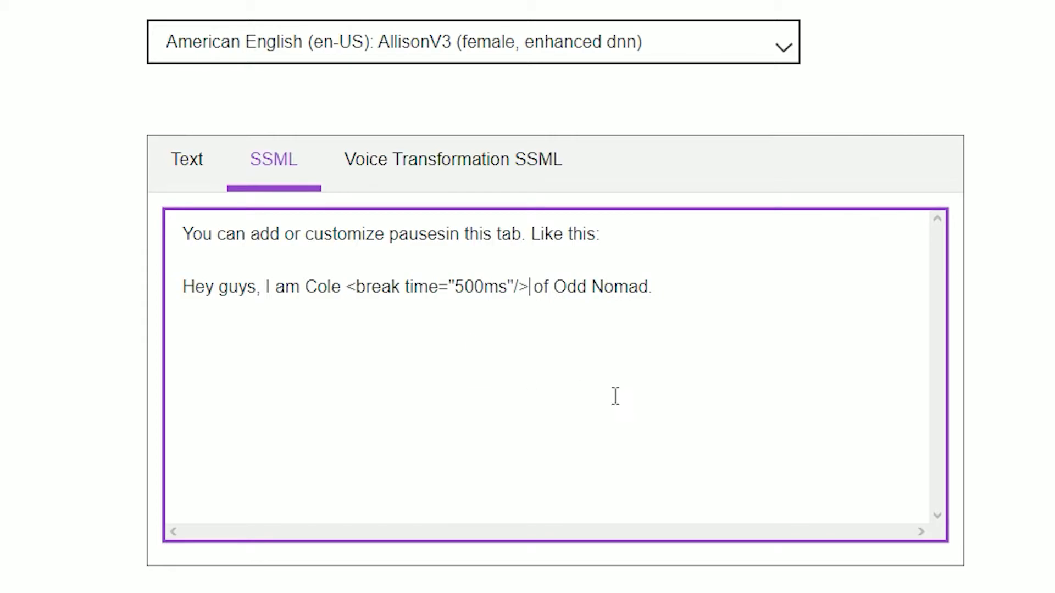
click(315, 564)
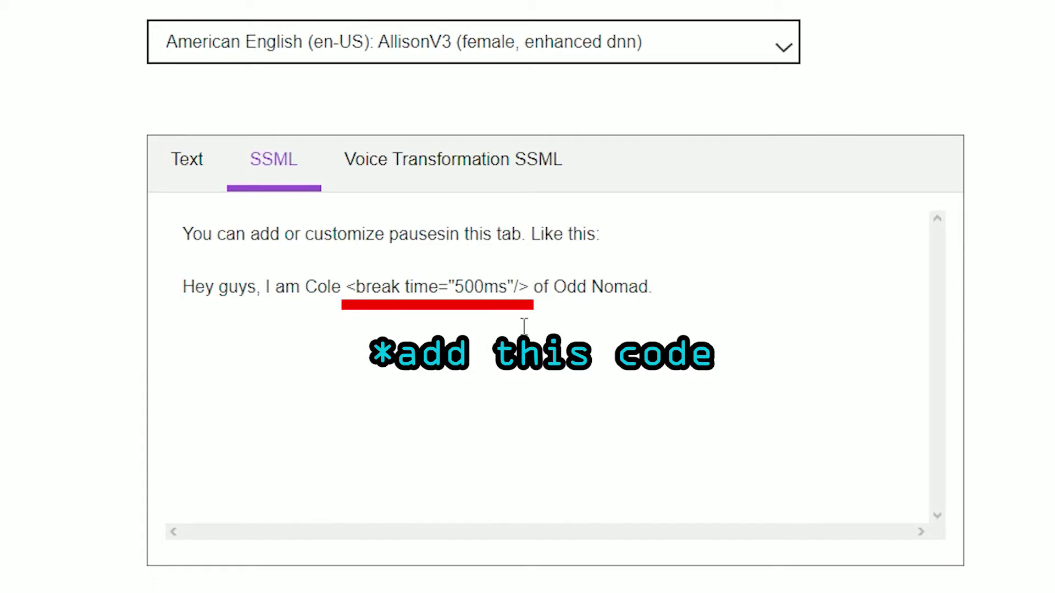
Add 500 ms break tags after "tab." and after "Like this:".
click(446, 233)
click(532, 234)
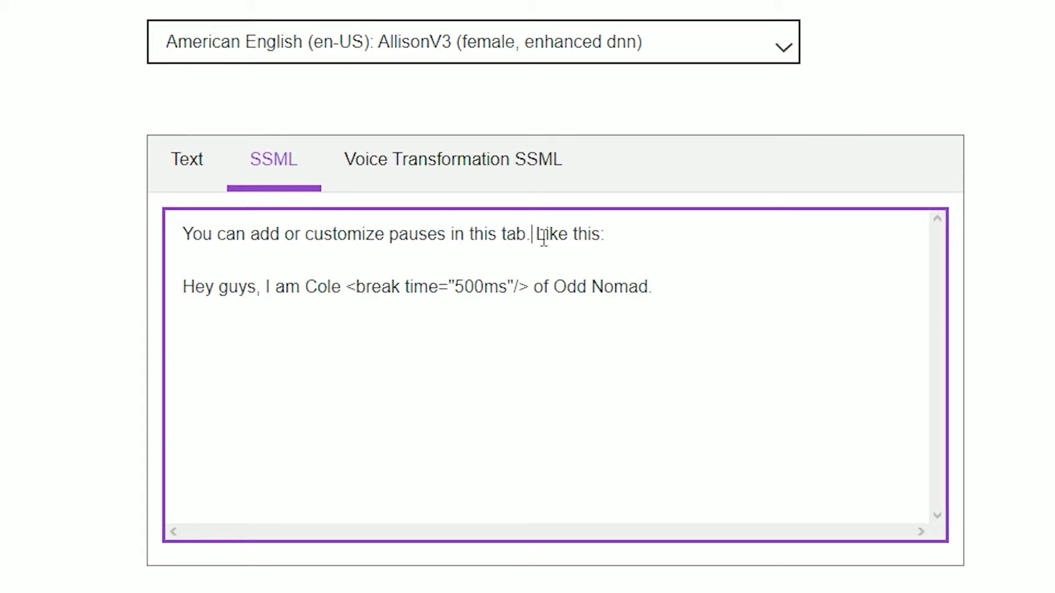
text(<break time="400ms"/>)
drag(644, 234, 654, 234)
text(5)
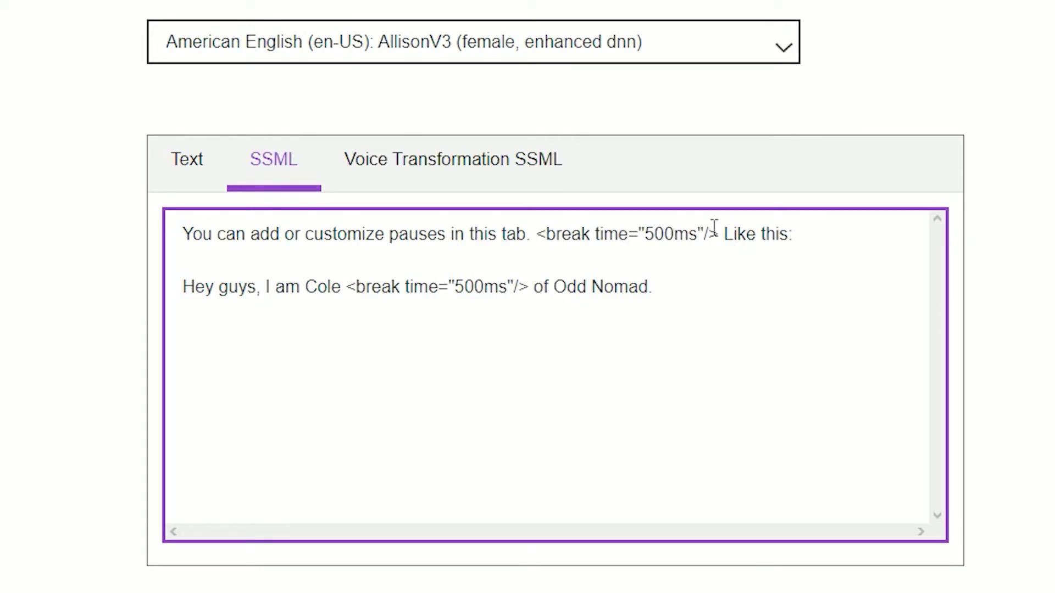
click(858, 227)
text(<break time="500ms"/>)
click(634, 580)
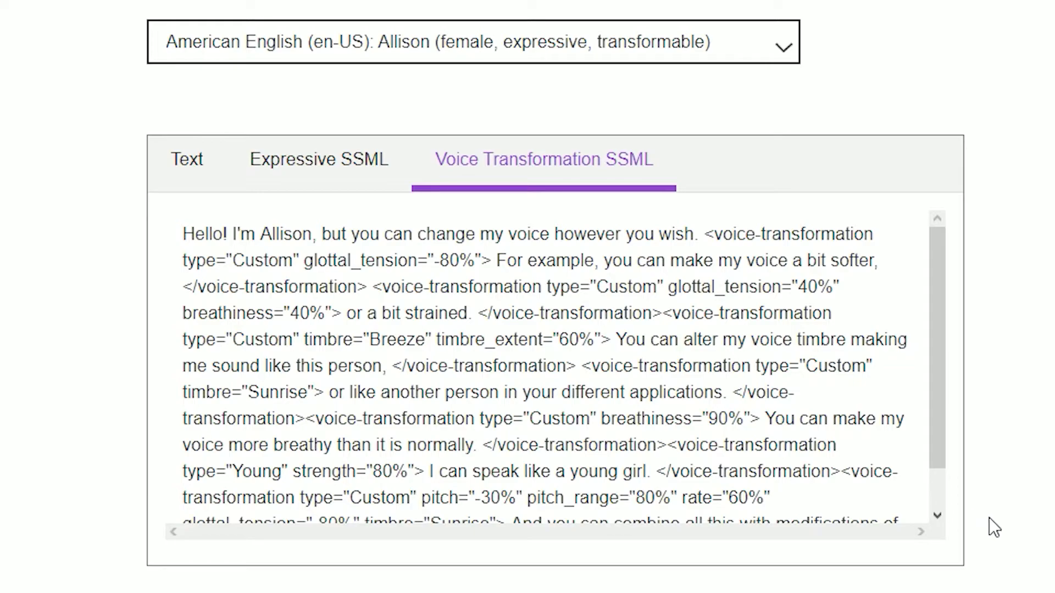
Scroll through the Voice Transformation sample, then switch to the Expressive SSML sample.
click(940, 367)
drag(938, 366, 923, 434)
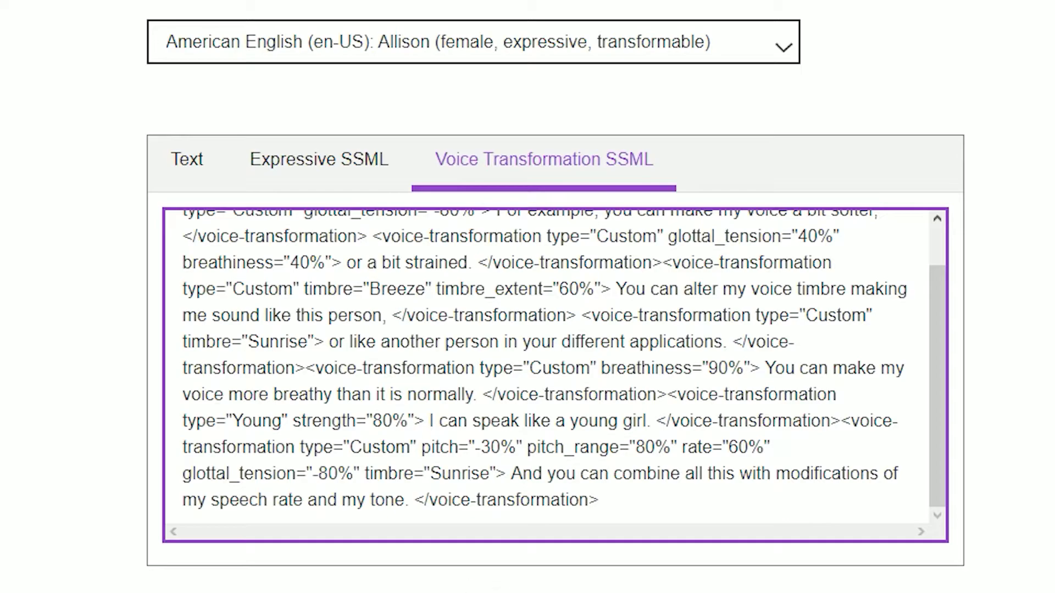
click(270, 171)
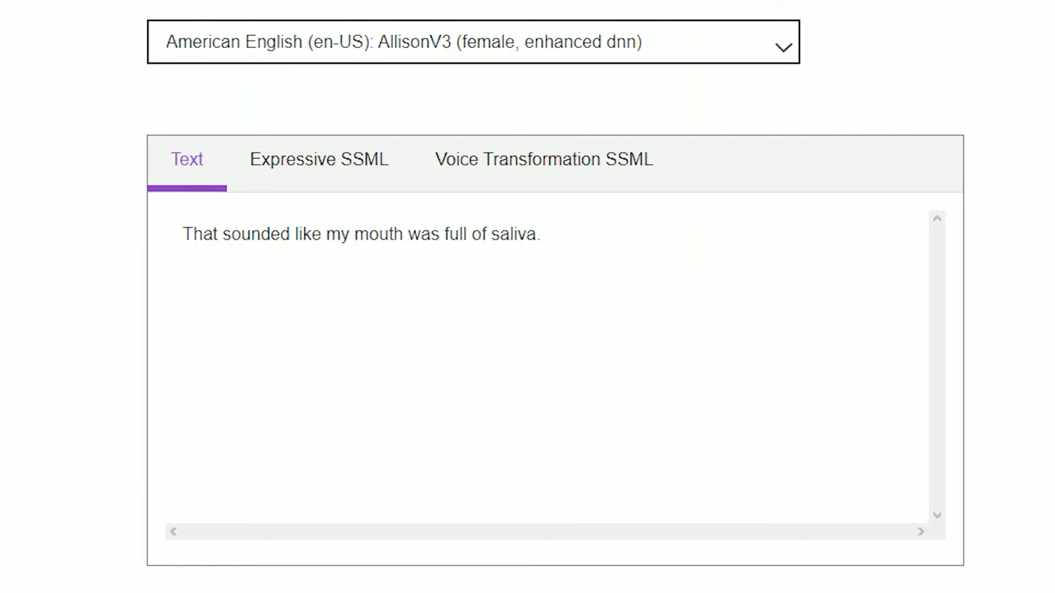
Select the whole 'mouth full of saliva' sentence in the text box.
drag(556, 228, 52, 245)
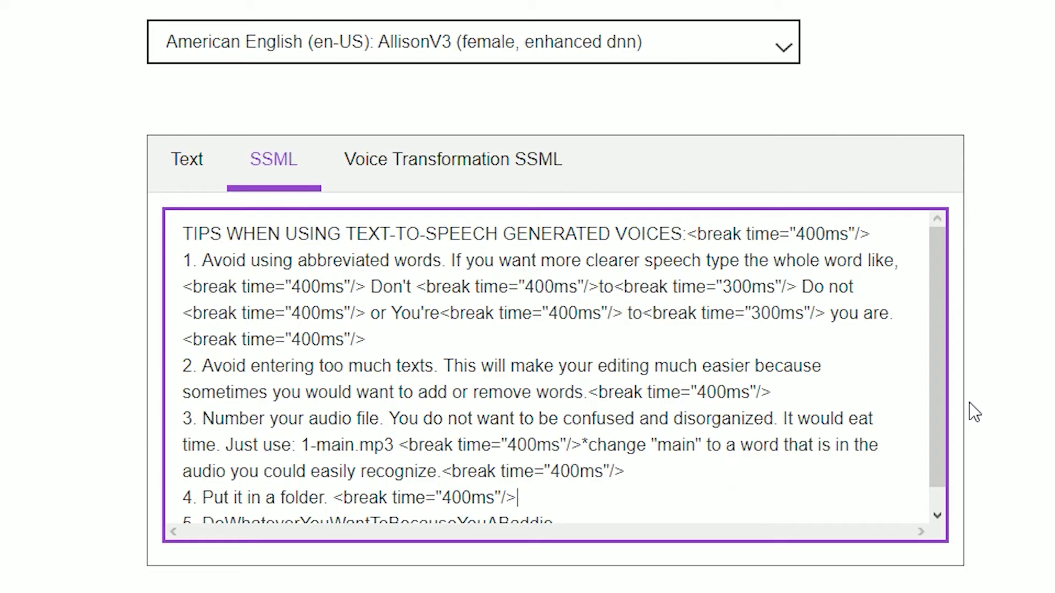
Scroll the SSML box down to check the last tip.
scroll(939, 402, down, 1)
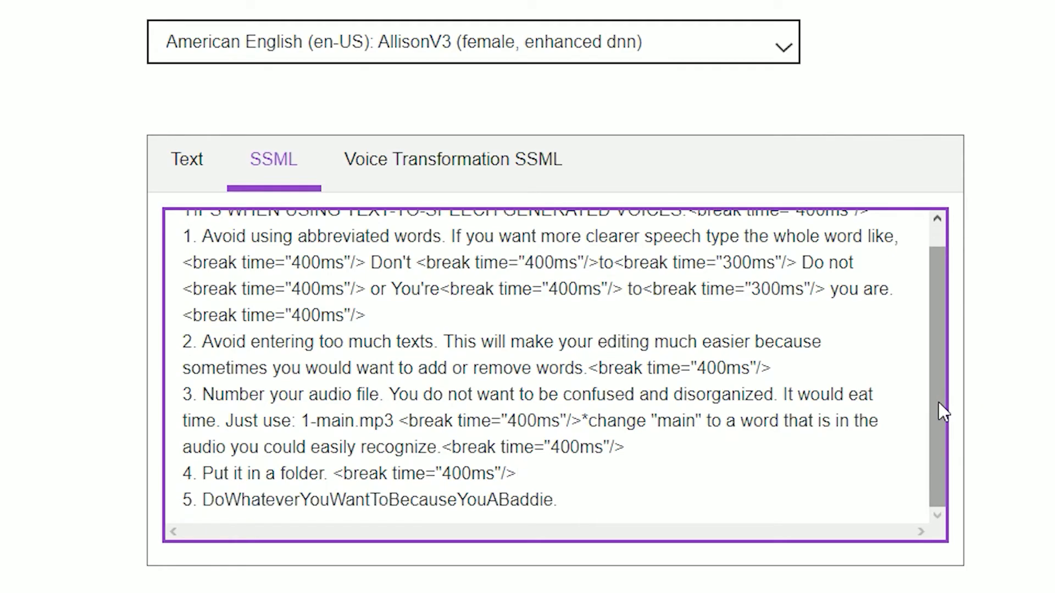